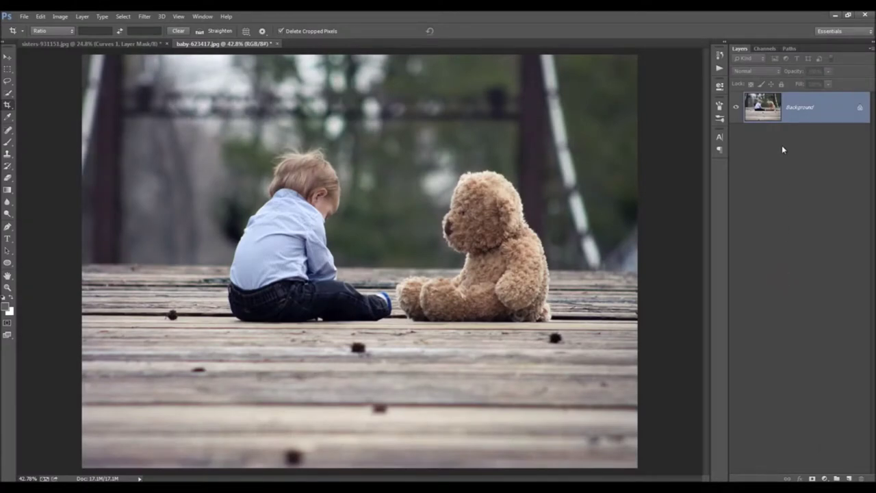
- Duplicate the Background onto Layer 1 and apply the Camera Raw Filter to the copy
key("ctrl+j")
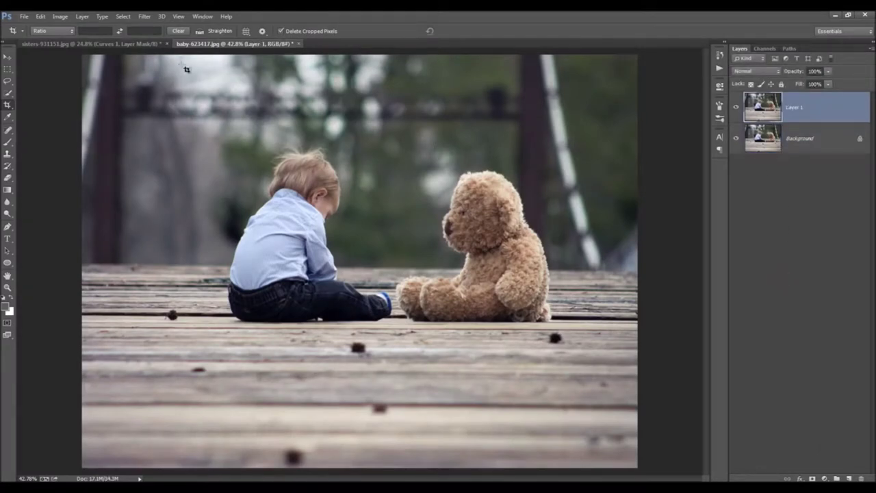
key("v")
left_click(145, 16)
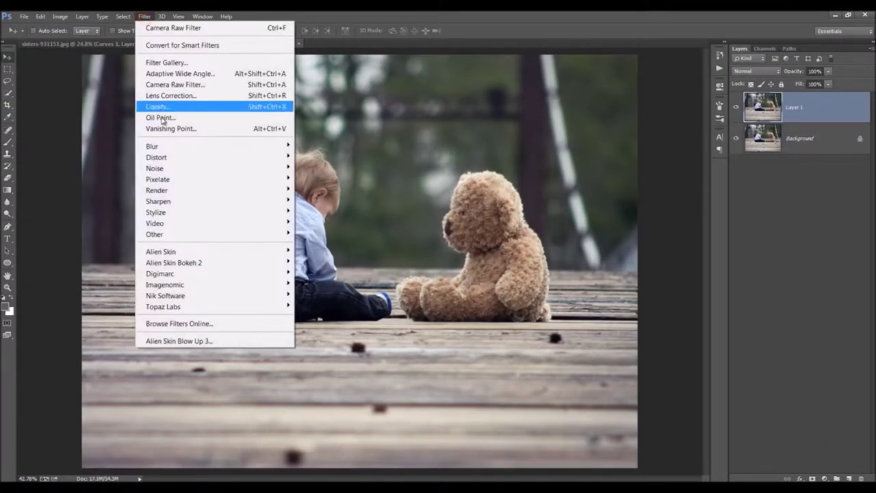
mouse_move(164, 190)
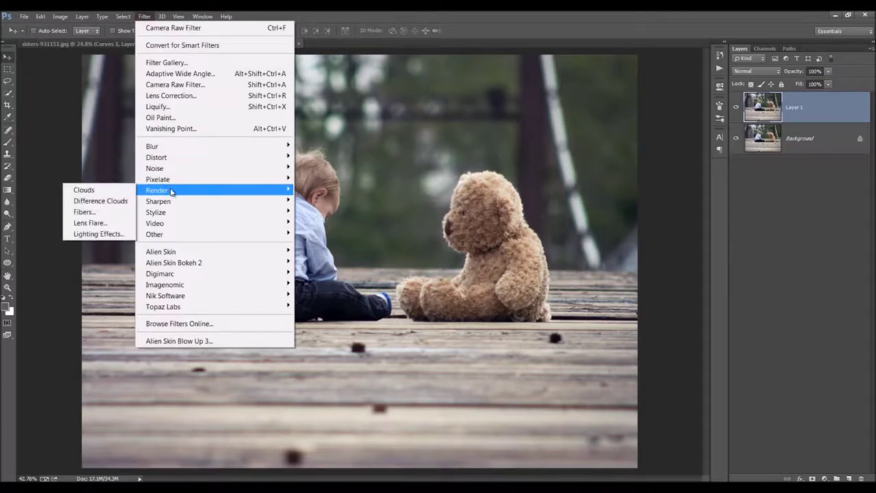
left_click(170, 85)
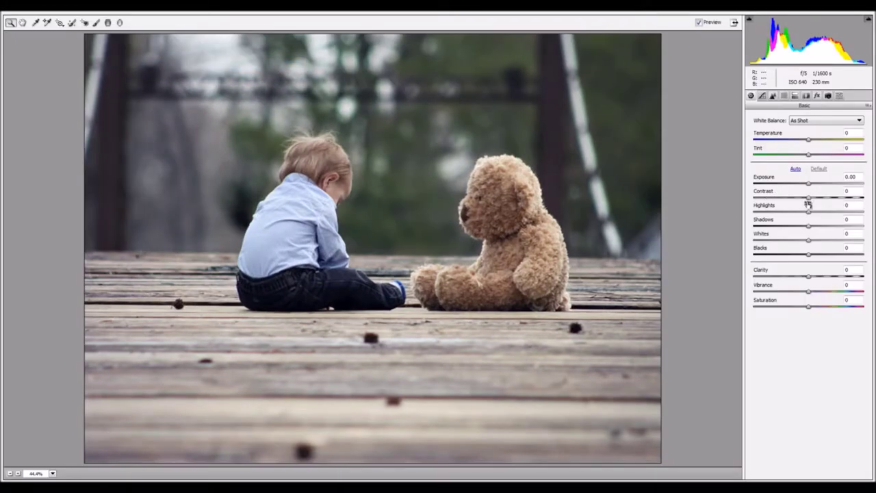
- Set Camera Raw Highlights to -100 and Shadows to +100
type("-100")
key("Return")
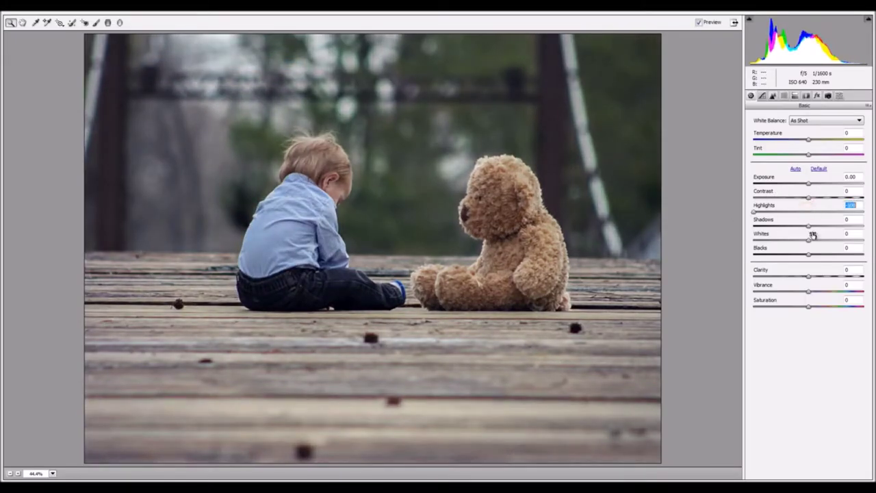
key("Tab")
type("100")
key("Return")
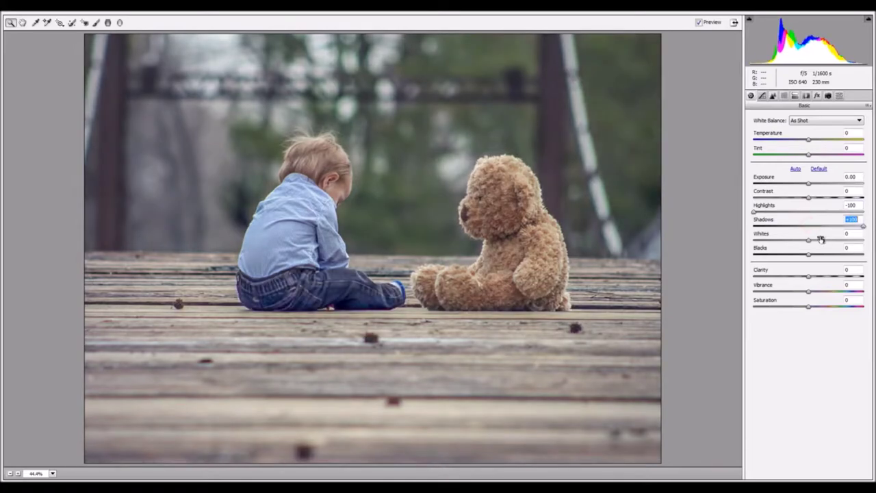
- Raise Whites to +39, lower Exposure to -1.65, add Clarity +43 and raise Vibrance
left_click_drag(814, 243, 830, 241)
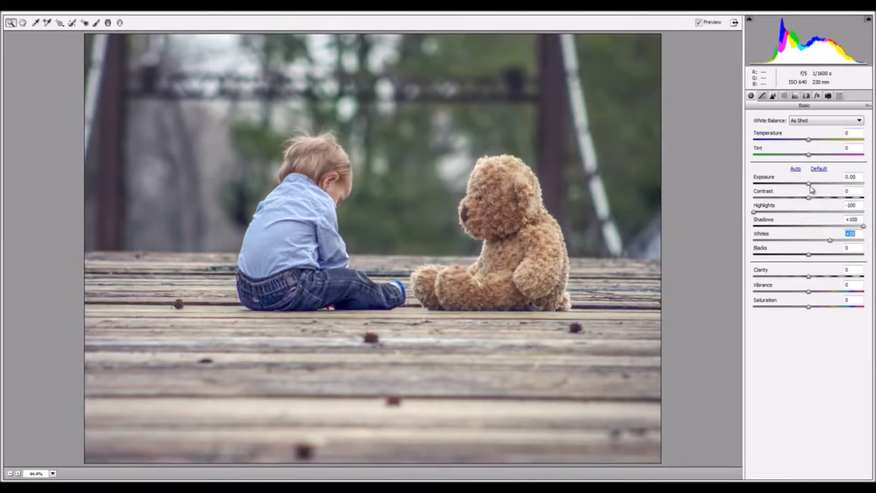
left_click_drag(812, 189, 794, 191)
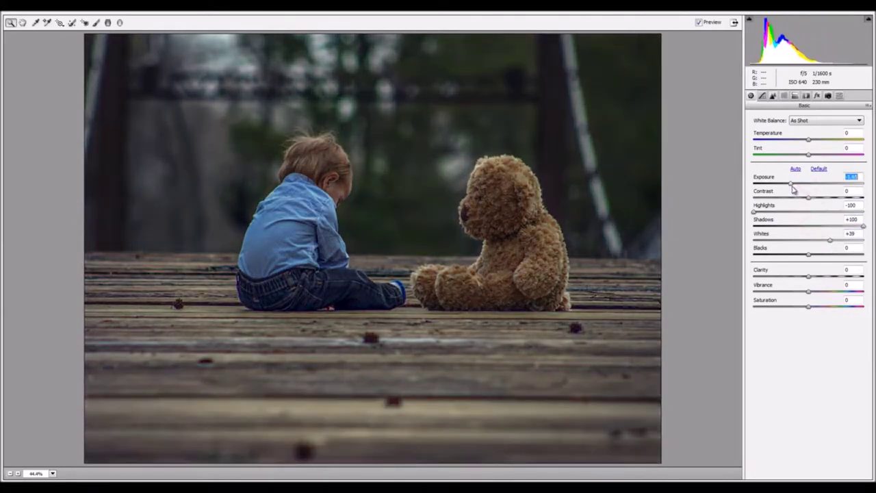
mouse_move(812, 278)
left_mouse_down()
mouse_move(832, 277)
mouse_move(851, 294)
left_mouse_up()
left_click(813, 293)
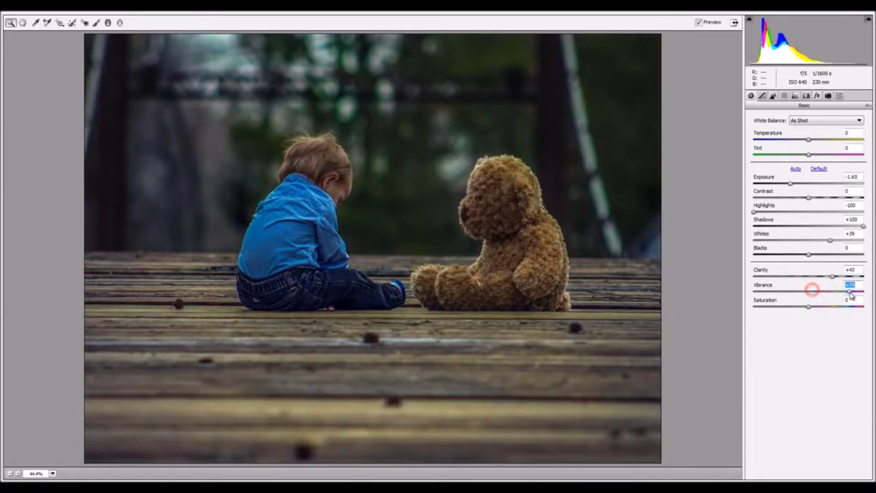
left_click(763, 96)
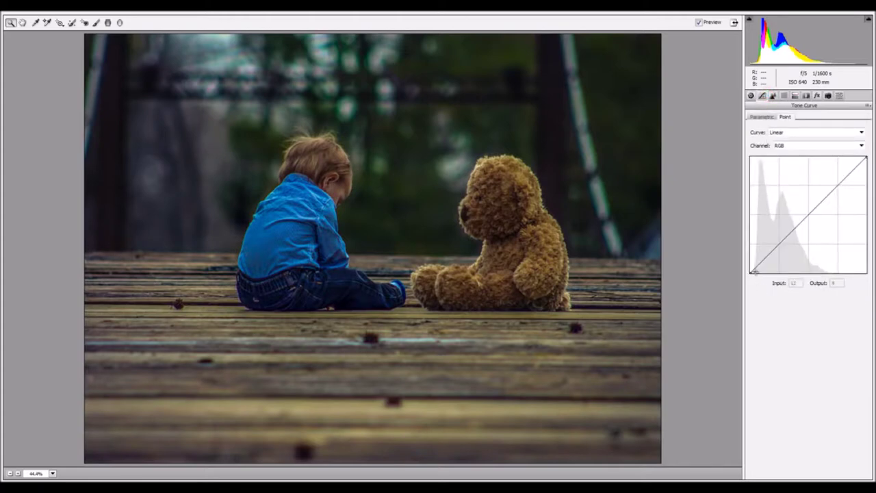
- Lift the RGB black point and the Blue channel black point (output 20) for faded bluish shadows
left_click_drag(750, 273, 759, 238)
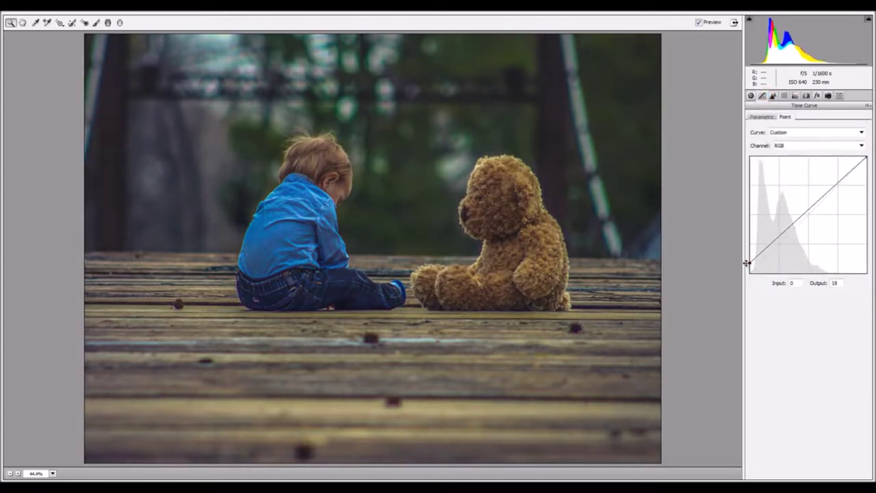
left_click(783, 147)
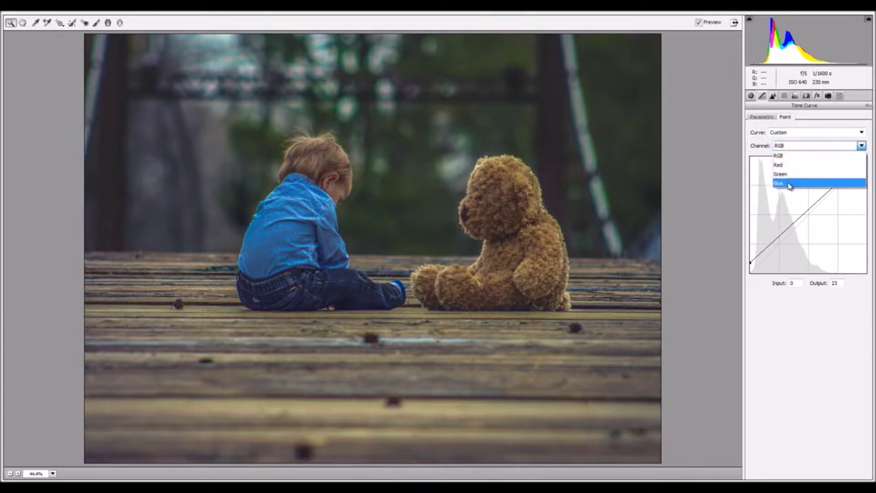
left_click(789, 184)
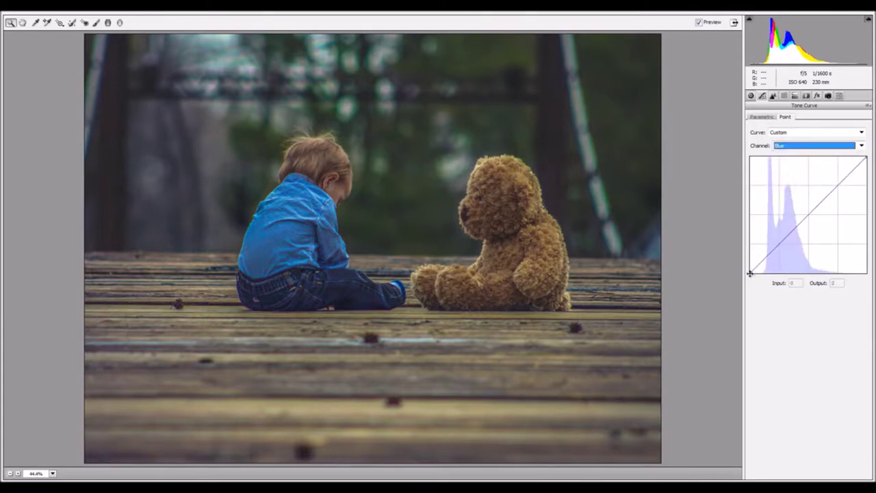
left_click_drag(750, 273, 750, 265)
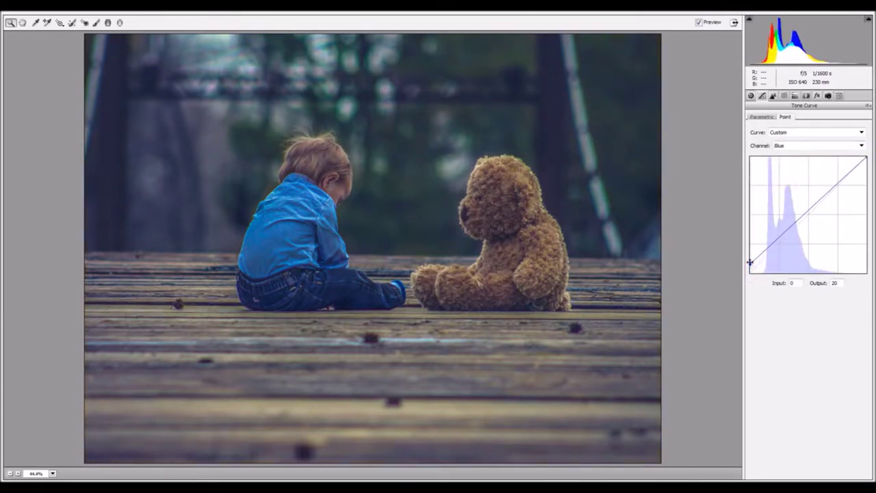
left_click(795, 96)
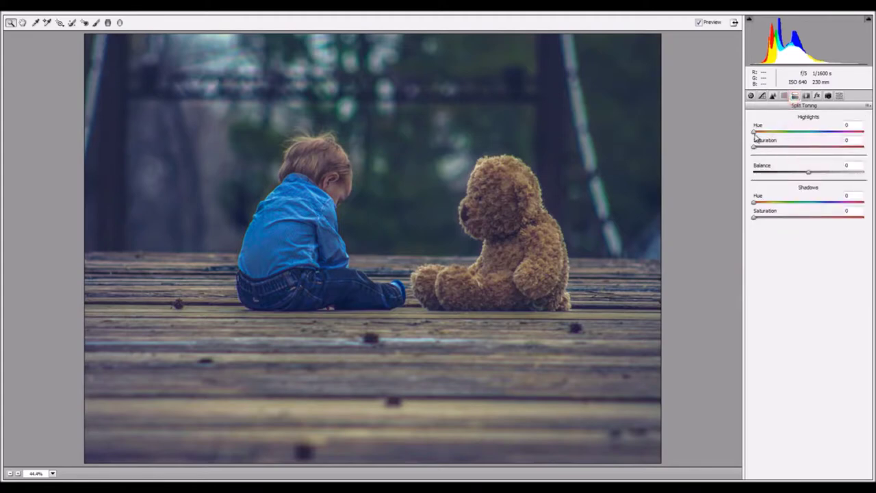
- Split-tone with Highlights Hue 59, Saturation 44, warm-tinted shadows and Balance +26
mouse_move(754, 131)
left_mouse_down()
mouse_move(772, 131)
mouse_move(807, 158)
left_mouse_up()
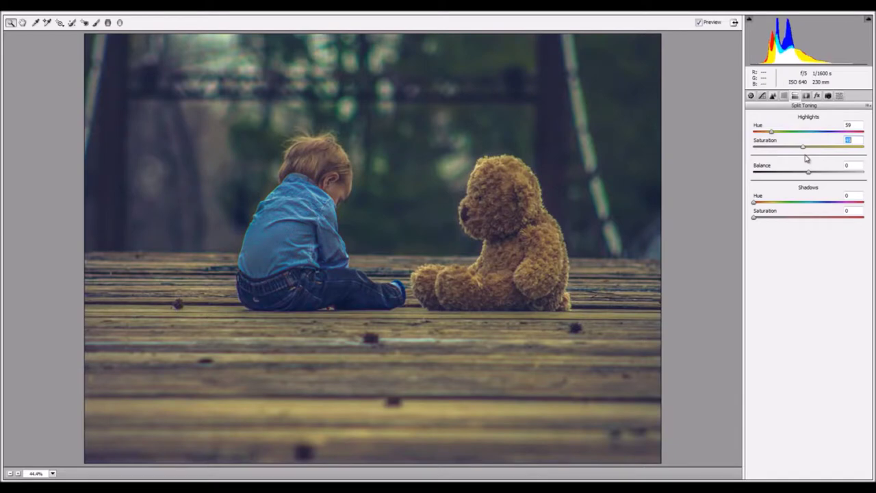
mouse_move(807, 158)
left_mouse_down()
mouse_move(853, 153)
mouse_move(803, 153)
left_mouse_up()
left_click_drag(754, 217, 786, 220)
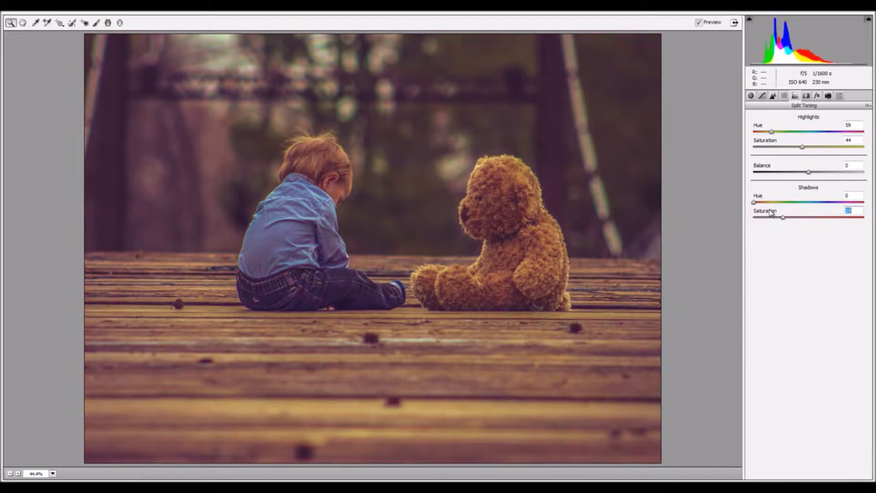
mouse_move(809, 175)
left_mouse_down()
mouse_move(776, 175)
mouse_move(838, 176)
mouse_move(822, 180)
left_mouse_up()
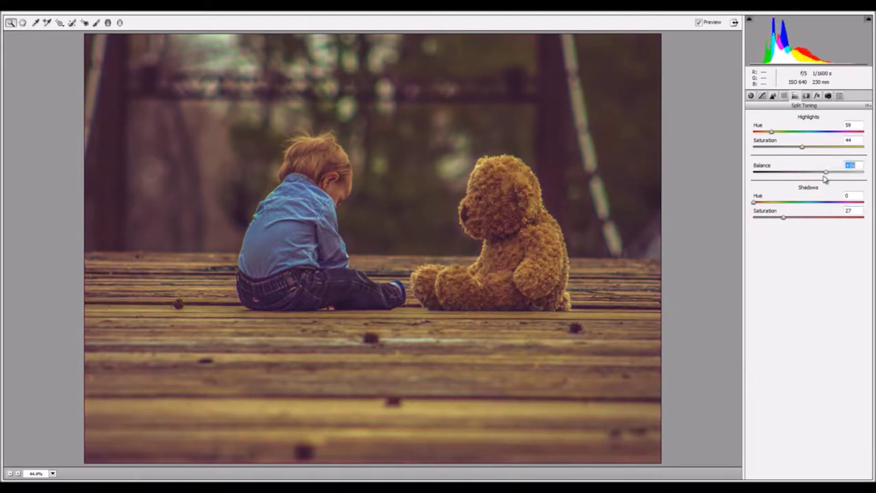
left_click_drag(786, 219, 791, 224)
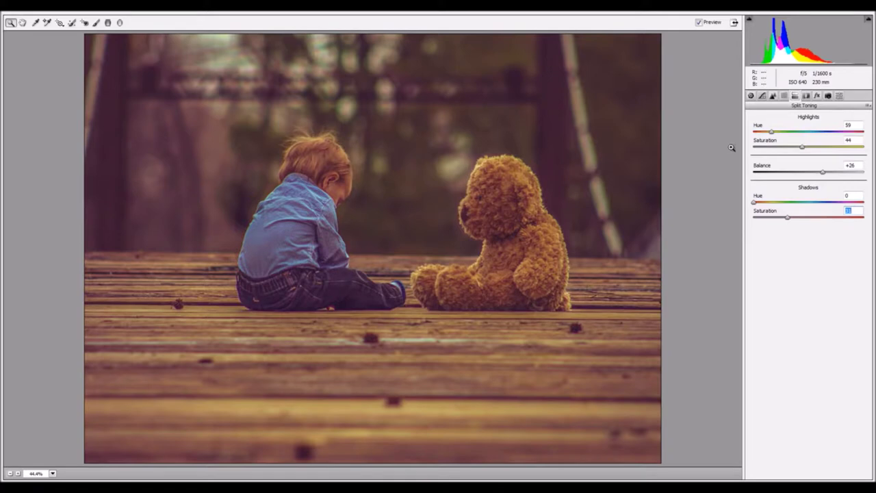
left_click(108, 23)
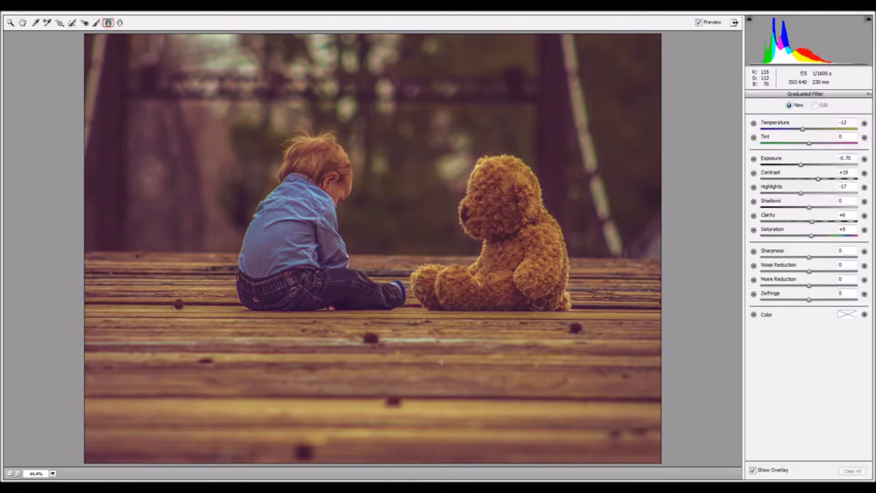
- Draw a graduated filter rising from the lower deck and reset its Exposure to 0
left_click_drag(413, 407, 413, 285)
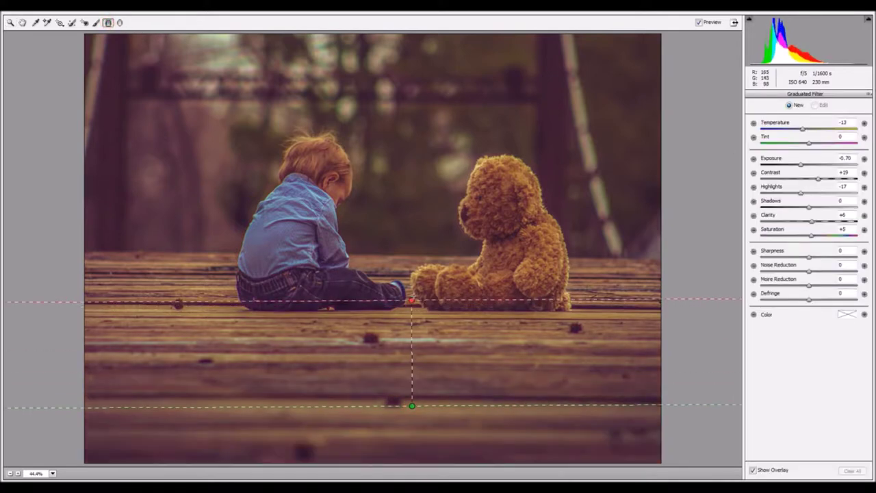
left_click_drag(413, 283, 412, 285)
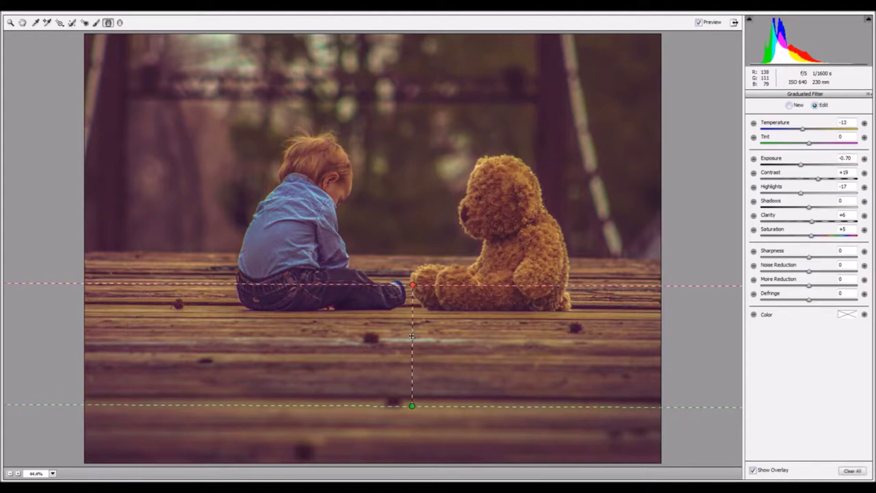
left_click_drag(413, 330, 414, 316)
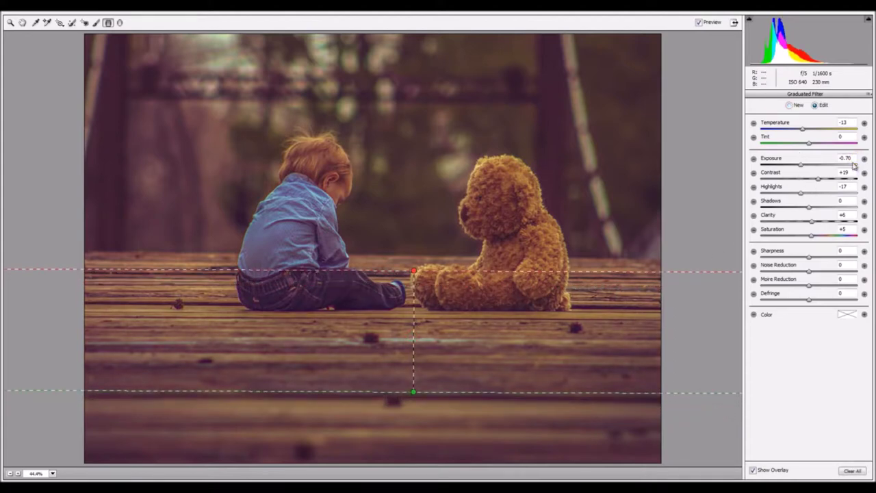
double_click(801, 163)
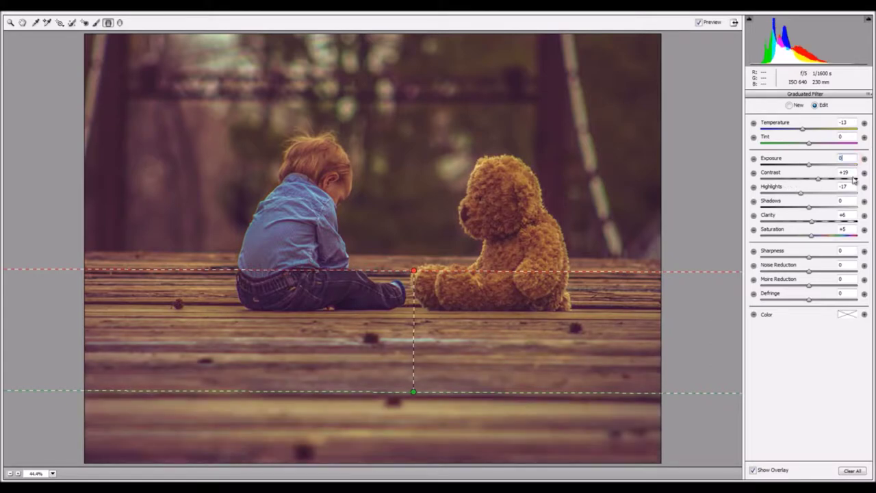
type("0")
- Zero the gradient's Contrast, Highlights, Clarity, Saturation and Temperature, then lower Exposure to darken the deck
left_click(848, 186)
type("0")
left_click(847, 215)
type("0")
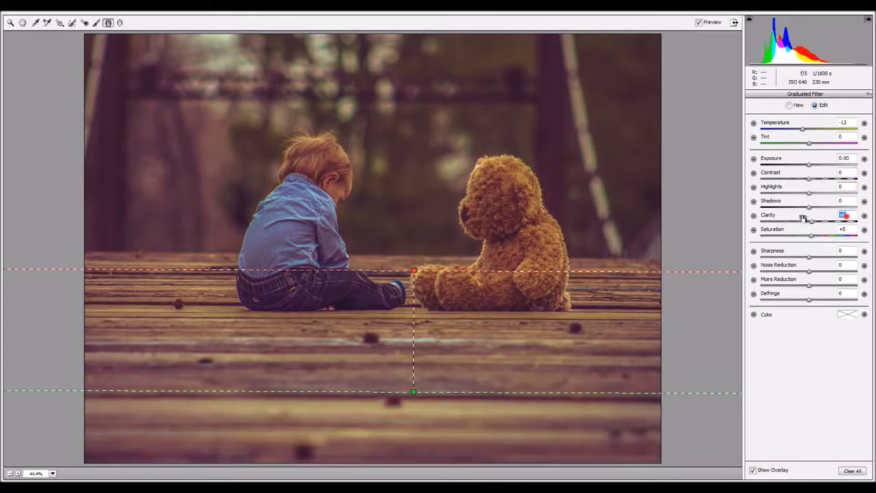
left_click(847, 229)
type("0")
left_click(848, 122)
type("0")
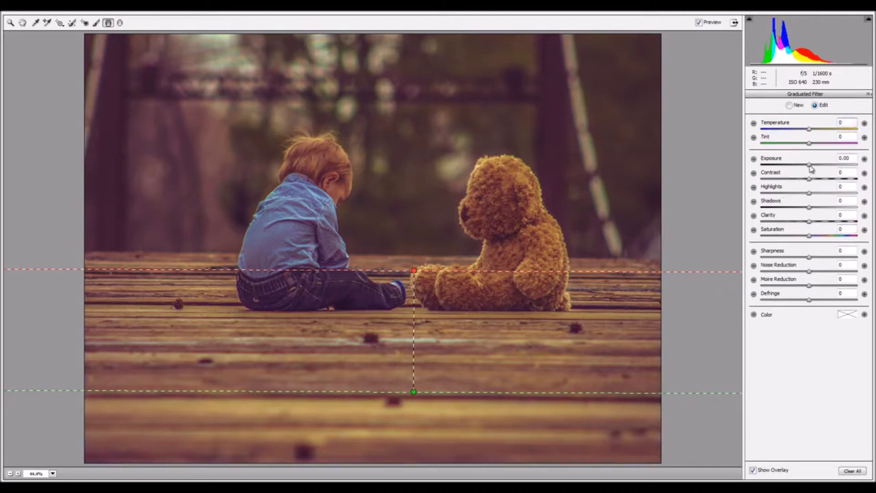
left_click_drag(810, 166, 788, 166)
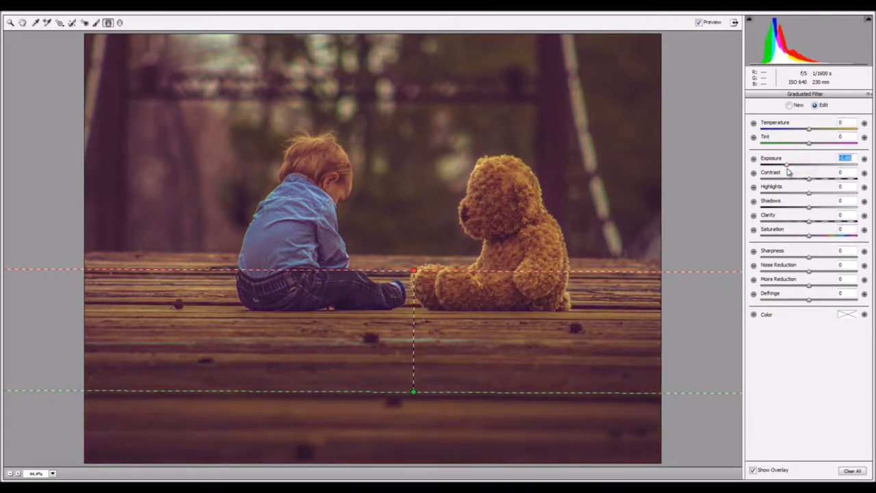
left_click_drag(787, 169, 786, 169)
left_click(23, 23)
- Add a second tilted graduated filter from above the subjects, with Exposure raised toward neutral
left_click(108, 22)
left_click_drag(423, 170, 419, 278)
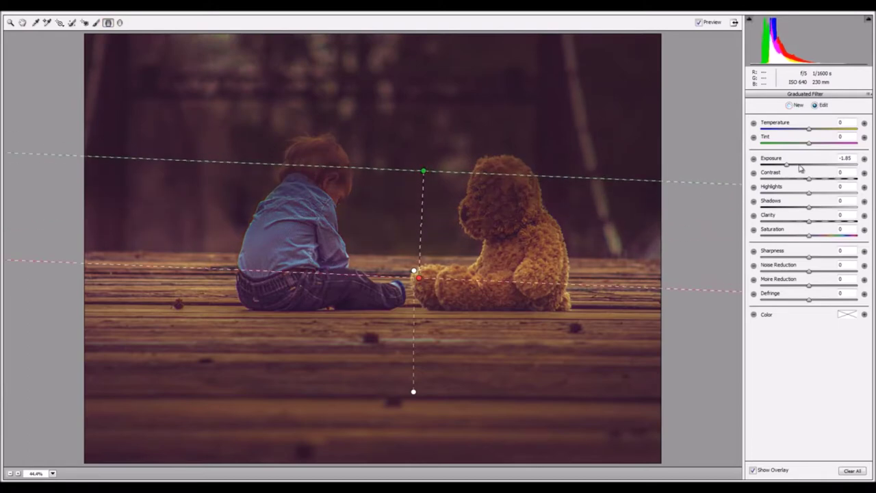
mouse_move(791, 166)
left_mouse_down()
mouse_move(822, 166)
mouse_move(821, 174)
left_mouse_up()
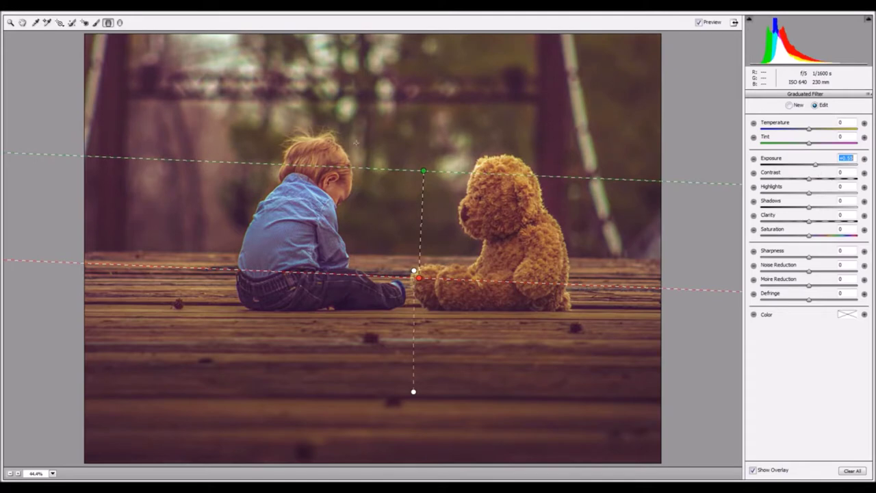
left_click(22, 23)
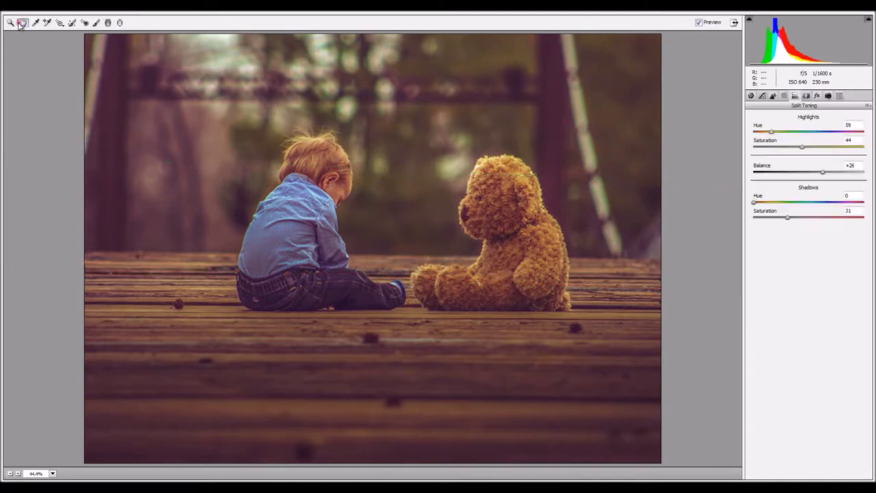
left_click(119, 23)
- Draw a radial filter around the toddler and bear, set to Outside with Exposure -1.30
mouse_move(386, 206)
left_mouse_down()
mouse_move(569, 347)
mouse_move(629, 341)
left_mouse_up()
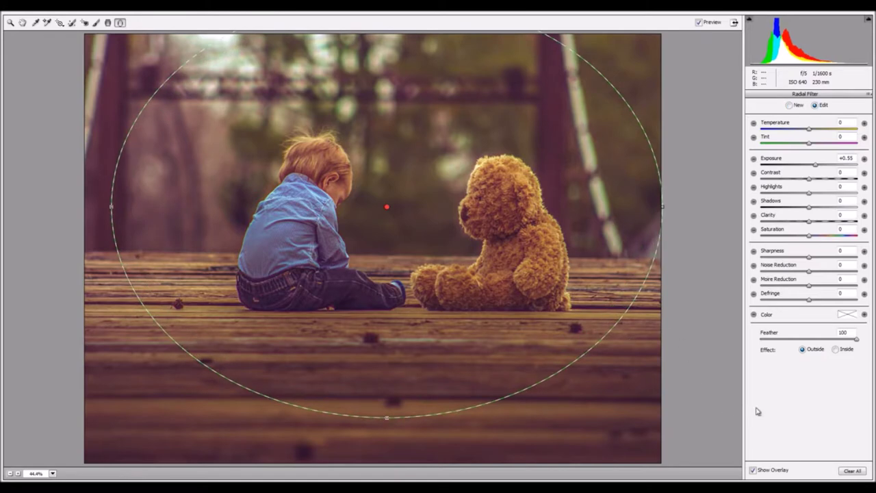
left_click(838, 350)
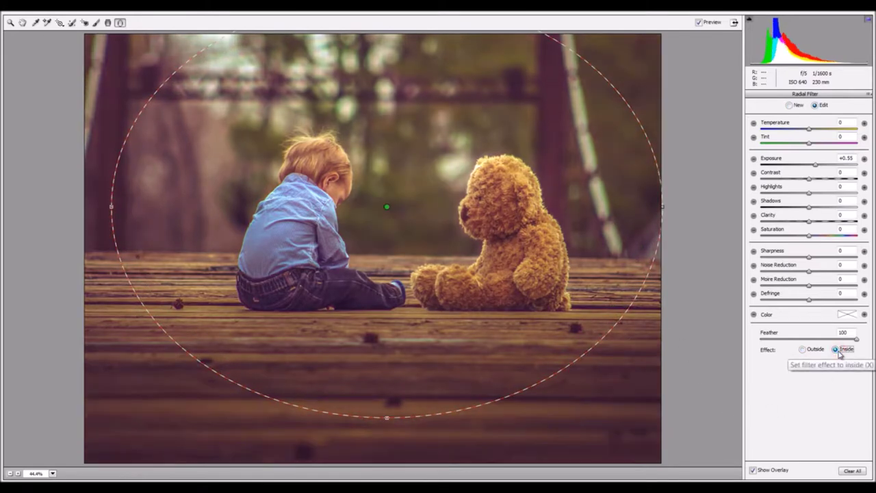
left_click_drag(819, 167, 819, 170)
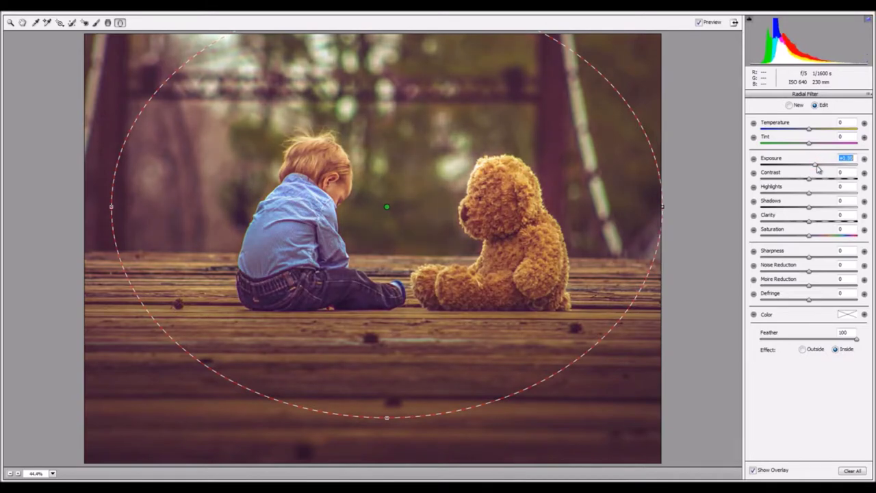
left_click(814, 350)
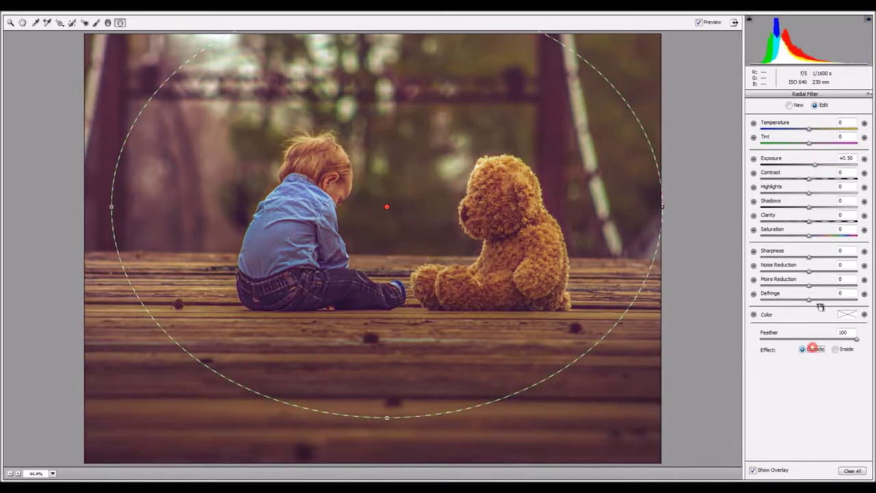
left_click_drag(814, 170, 791, 167)
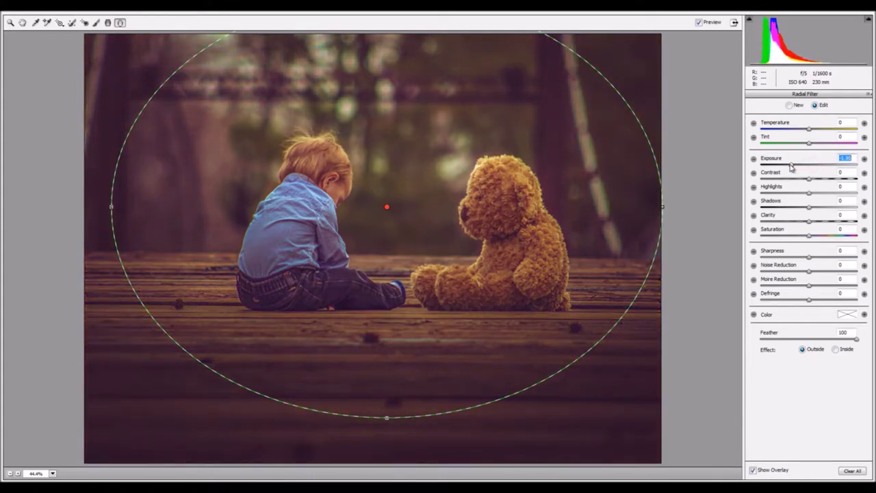
left_click(21, 24)
left_click(96, 23)
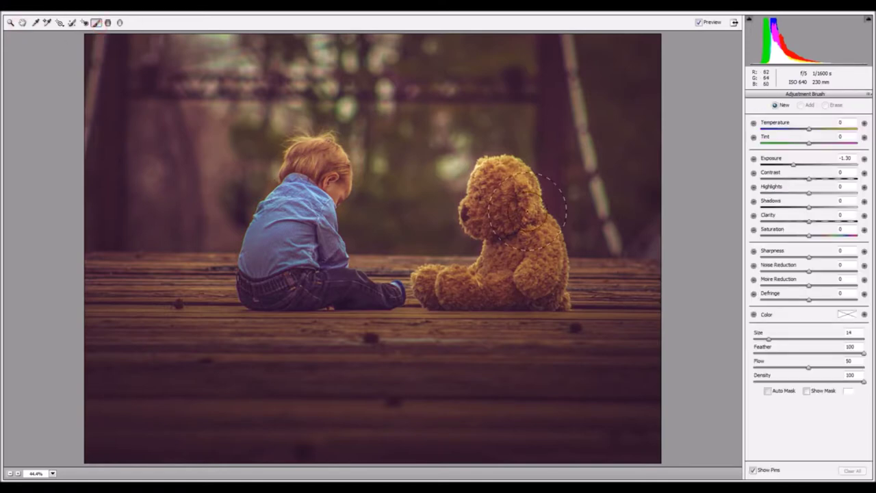
- Paint a +0.95 Exposure adjustment brush over the toddler, the teddy bear and the background above
left_click_drag(800, 168, 817, 170)
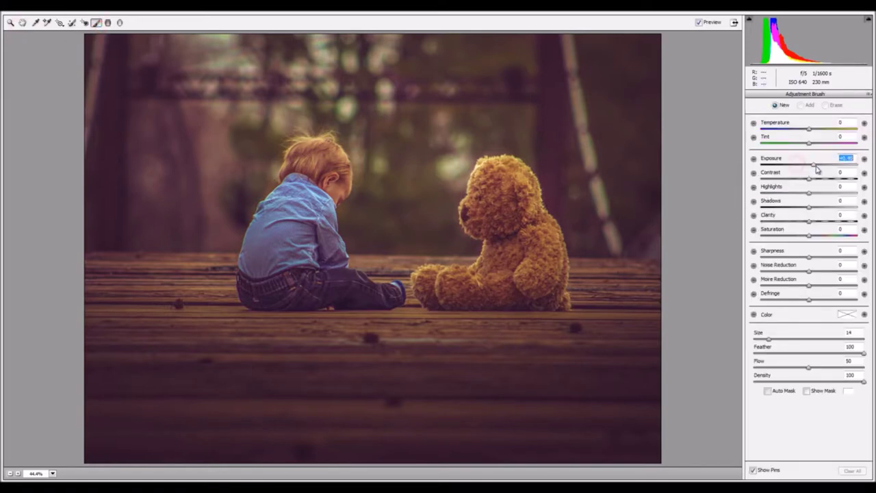
left_click_drag(324, 213, 335, 179)
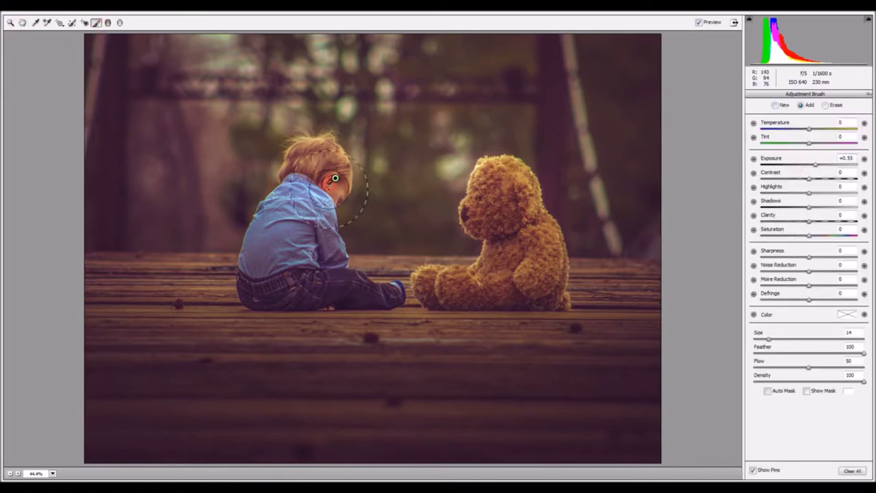
mouse_move(476, 188)
left_mouse_down()
mouse_move(479, 161)
mouse_move(510, 169)
mouse_move(472, 226)
mouse_move(514, 197)
mouse_move(557, 215)
mouse_move(557, 234)
mouse_move(490, 240)
left_mouse_up()
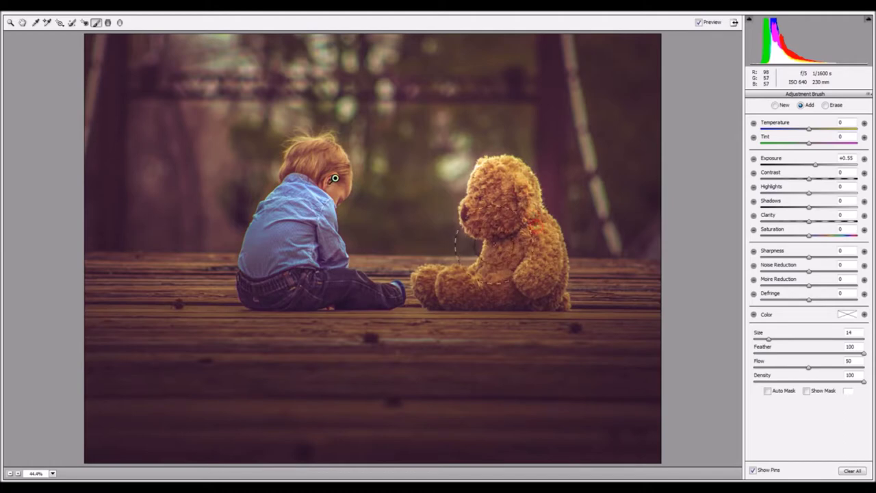
left_click_drag(817, 165, 823, 166)
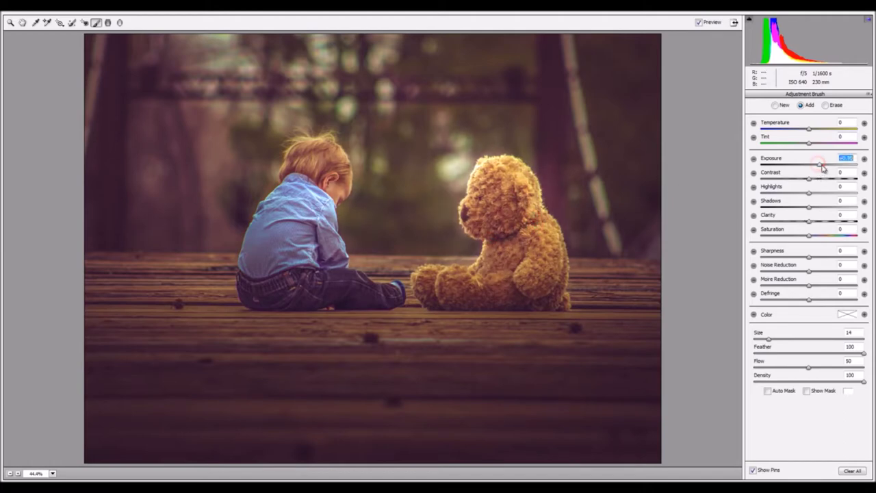
mouse_move(333, 172)
left_mouse_down()
mouse_move(329, 213)
mouse_move(343, 205)
left_mouse_up()
key("bracketright")
key("bracketright")
key("bracketright")
key("bracketright")
key("bracketright")
key("bracketright")
key("bracketright")
key("bracketright")
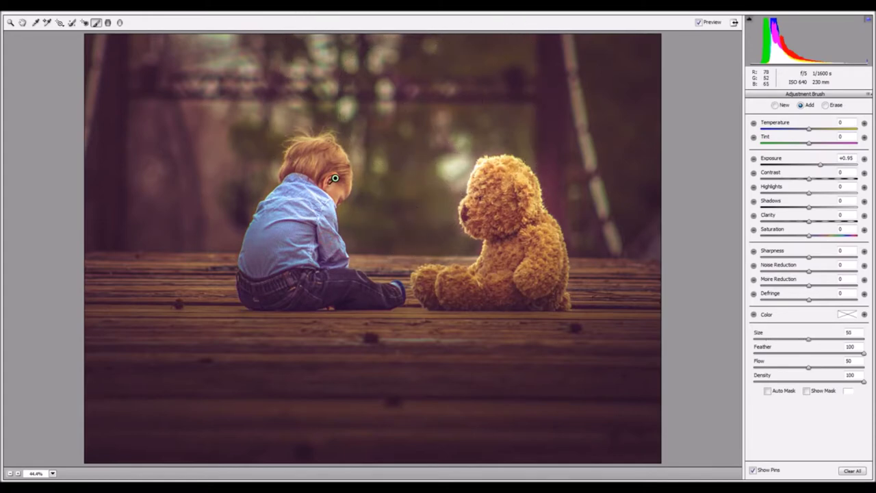
left_click_drag(417, 80, 363, 123)
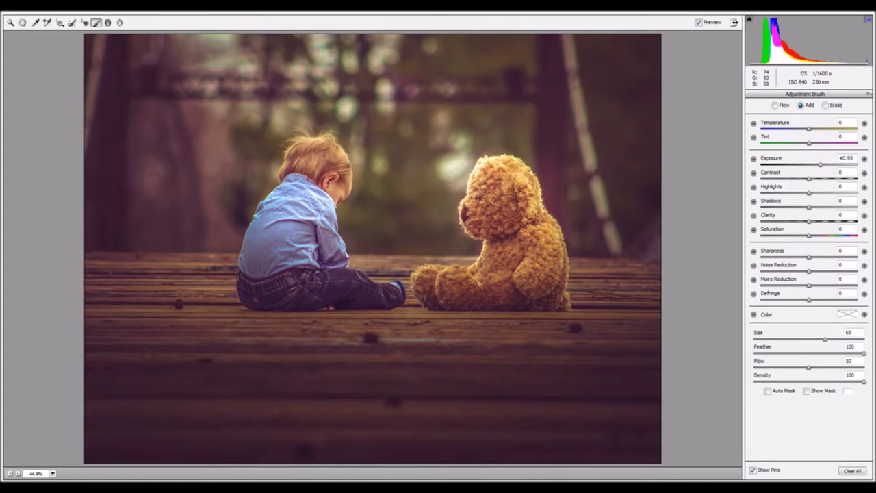
left_click(22, 24)
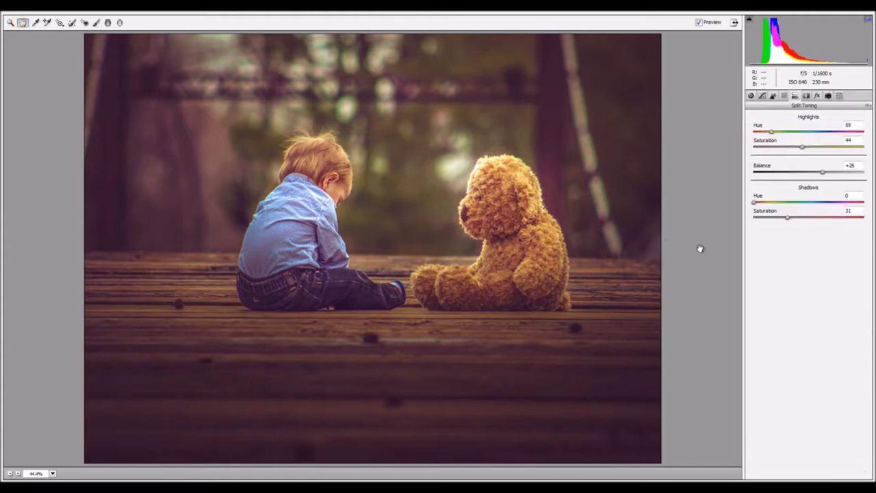
- Add and raise two Blue curve points, lower Exposure to about -1.80, and apply the grade
left_click(762, 96)
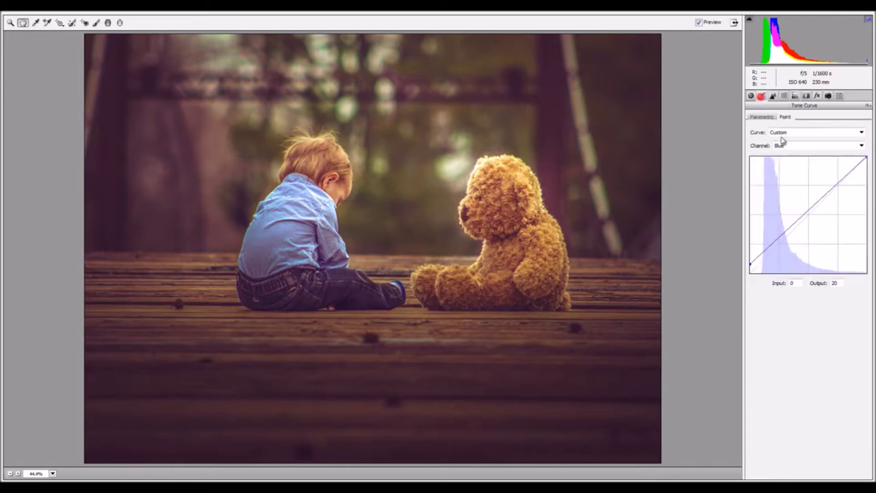
left_click(784, 235)
left_click_drag(837, 183, 836, 175)
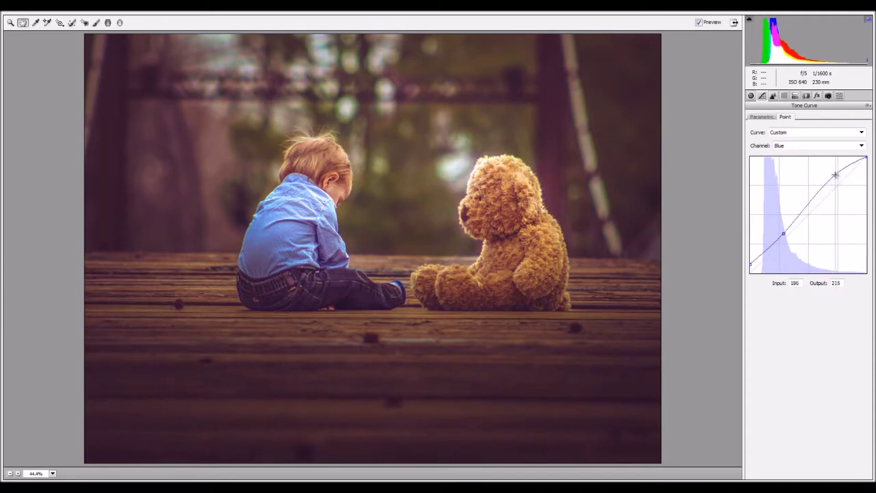
left_click(751, 96)
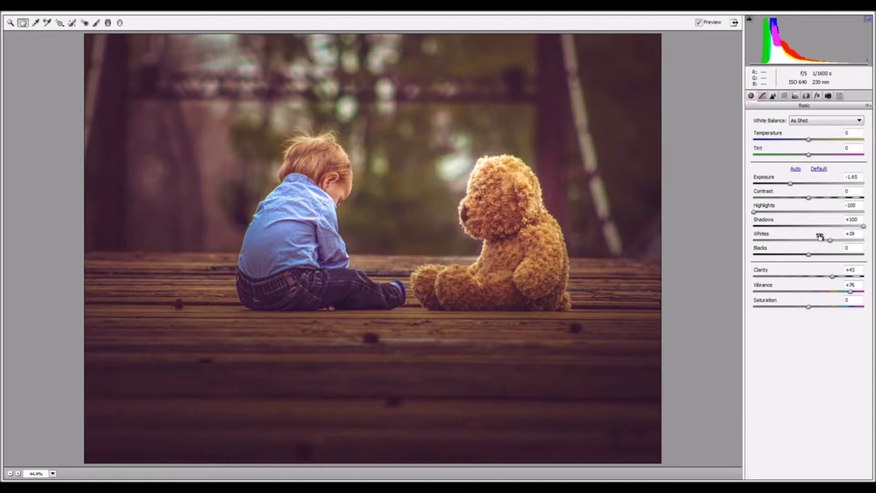
left_click_drag(791, 185, 790, 186)
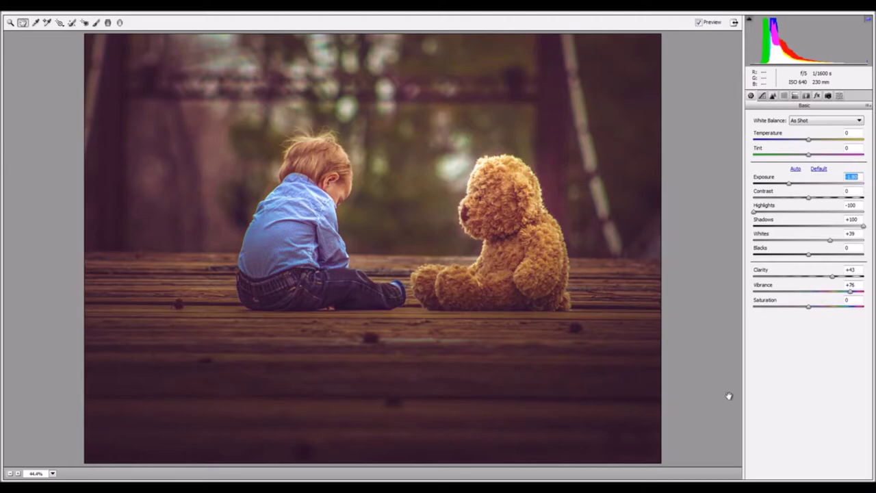
key("Return")
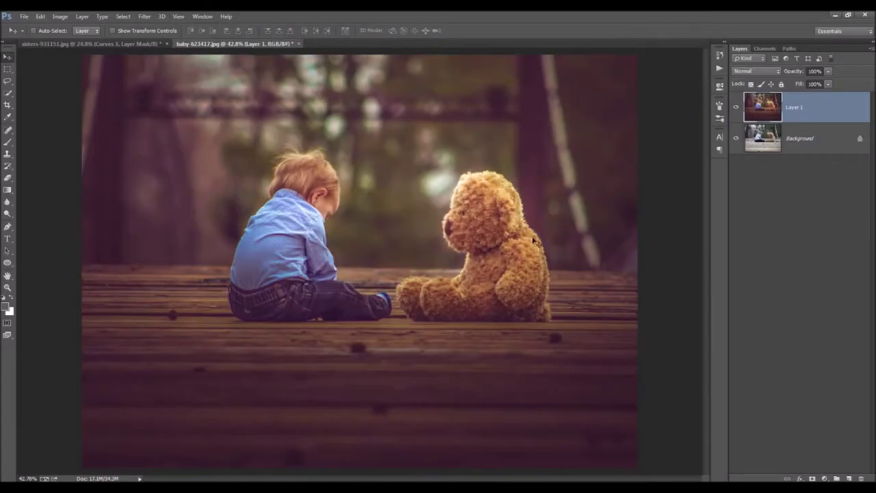
- Crop a strip off the bottom of the graded photo, comparing it against the original
left_click(736, 108)
left_click(736, 107)
left_click(8, 106)
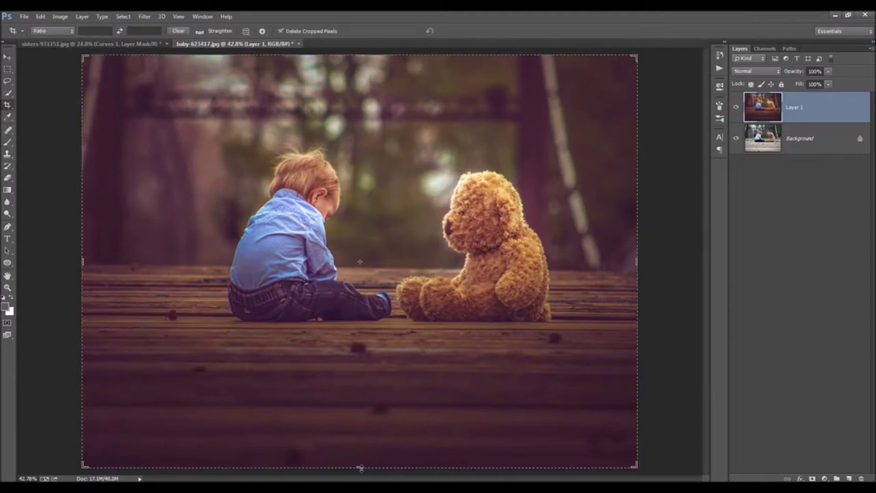
left_click_drag(361, 469, 362, 445)
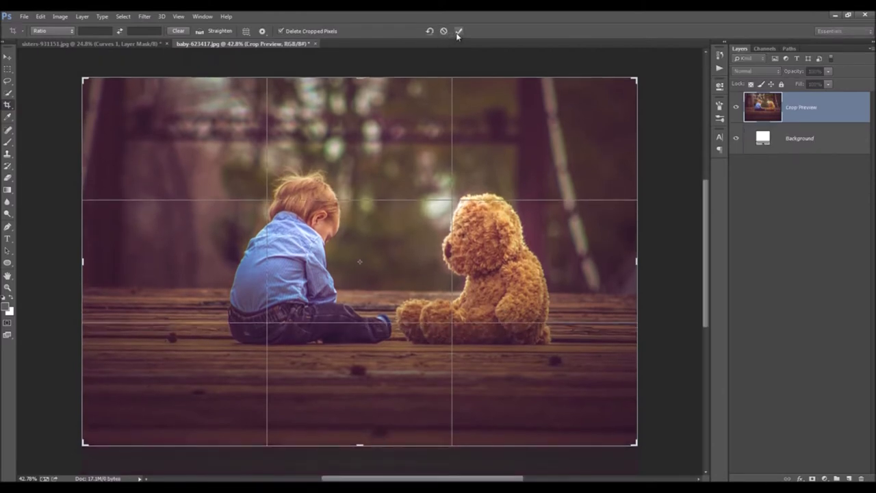
left_click(458, 32)
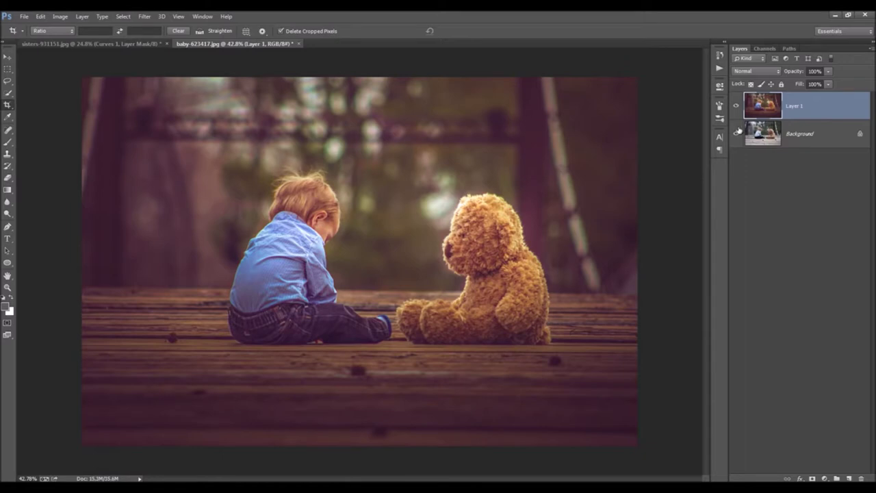
left_click(737, 106)
- Add a Curves adjustment layer pulled down to darken, masking it away from the subjects
left_click(830, 478)
left_click(800, 320)
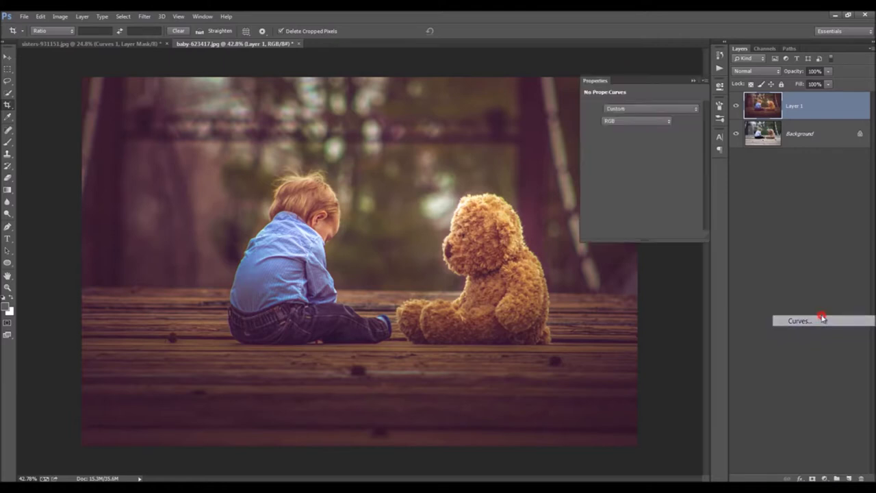
left_click_drag(650, 176, 650, 182)
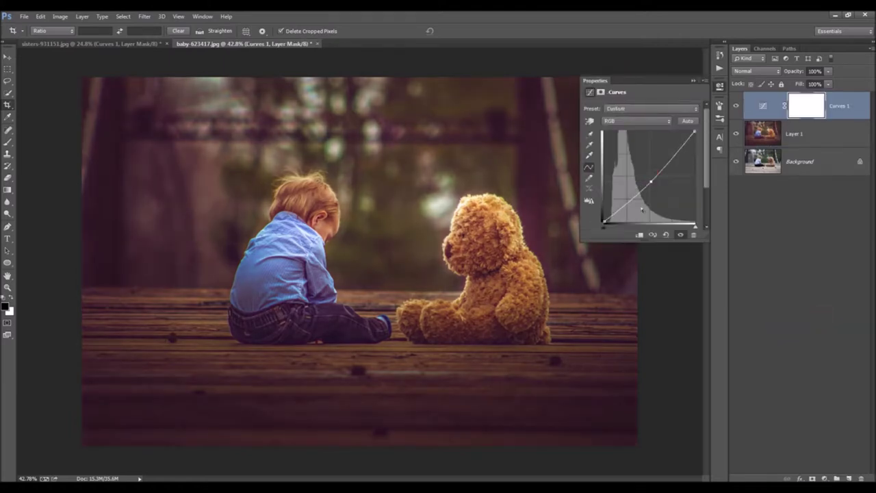
left_click_drag(604, 222, 603, 217)
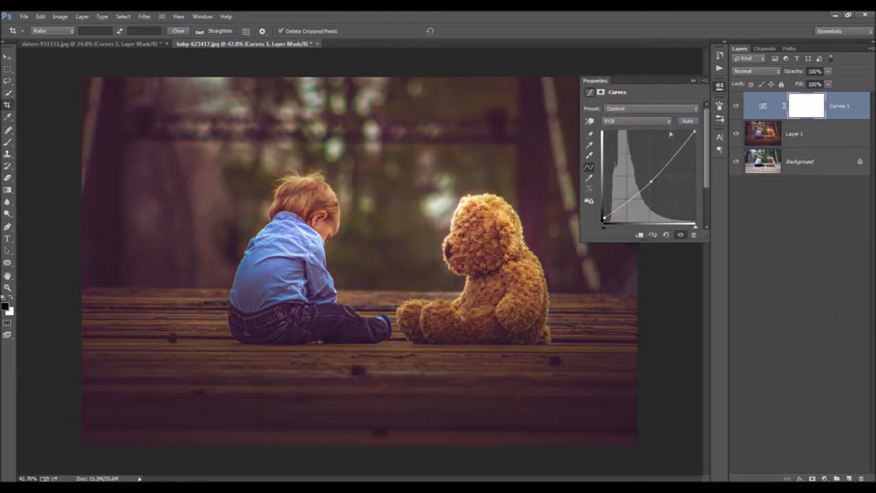
left_click(695, 80)
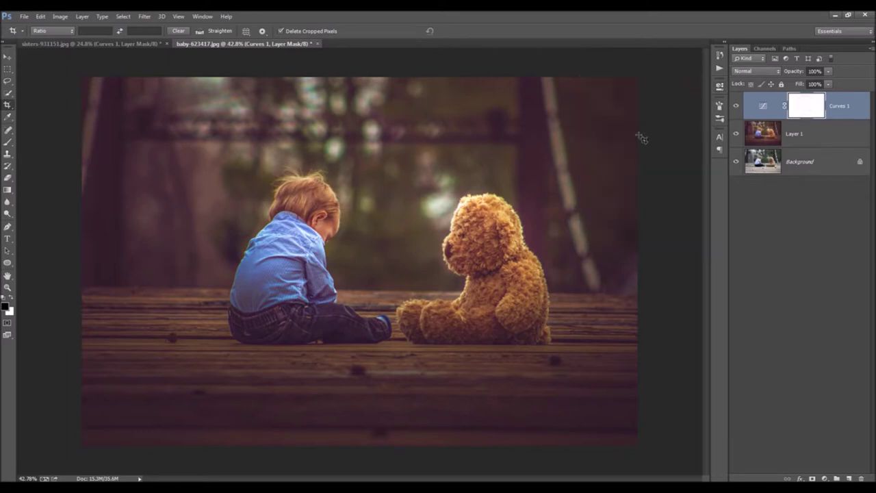
key("b")
mouse_move(481, 121)
left_mouse_down()
mouse_move(227, 133)
mouse_move(362, 141)
mouse_move(342, 185)
mouse_move(350, 195)
mouse_move(420, 166)
mouse_move(391, 178)
left_mouse_up()
- Compare the darkening on and off, then stamp all visible layers into merged Layer 2
left_click(736, 106)
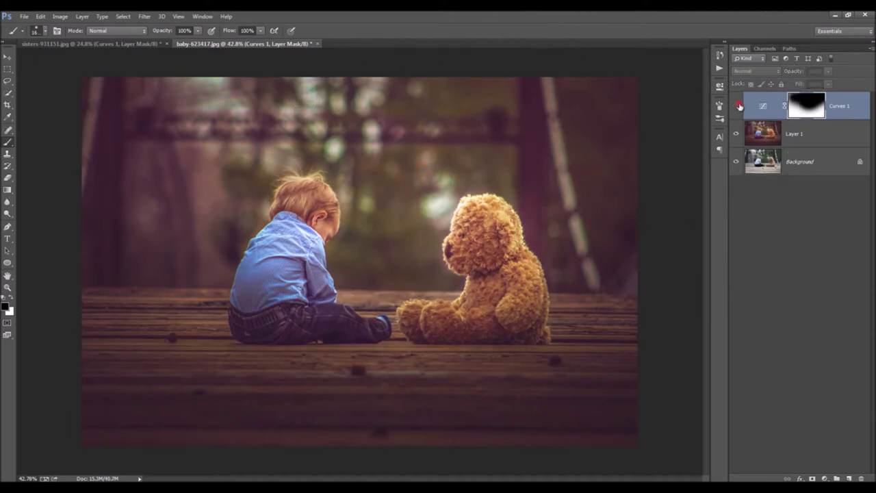
left_click(737, 106)
left_click(738, 106)
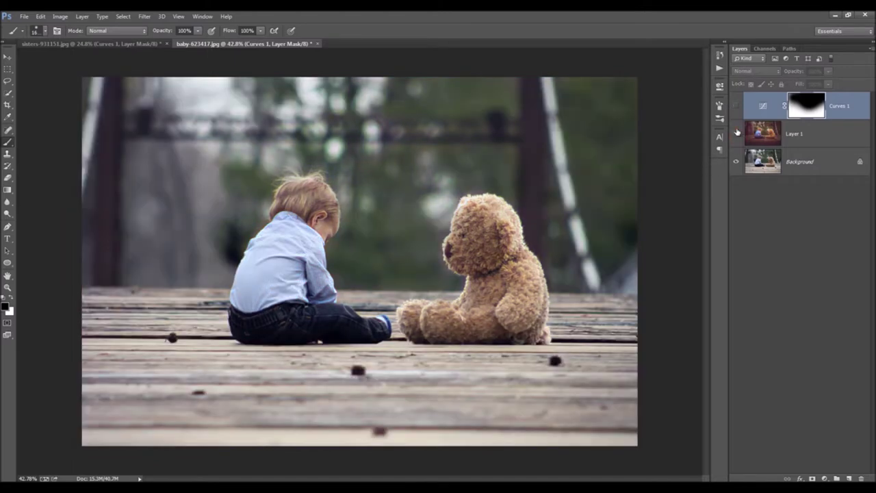
left_click(737, 107)
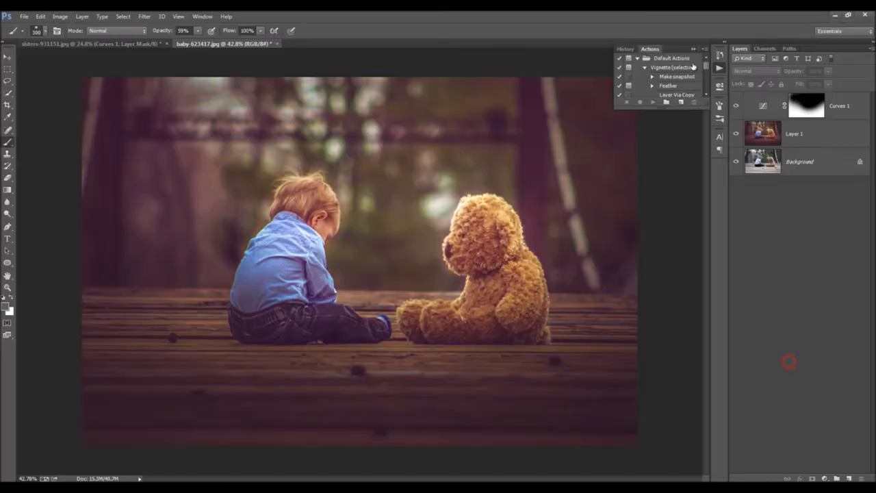
left_click(693, 49)
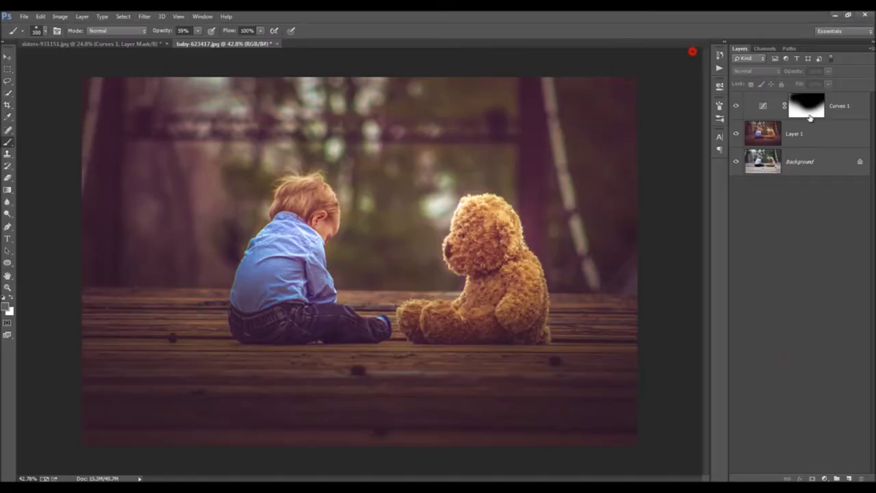
left_click(833, 101)
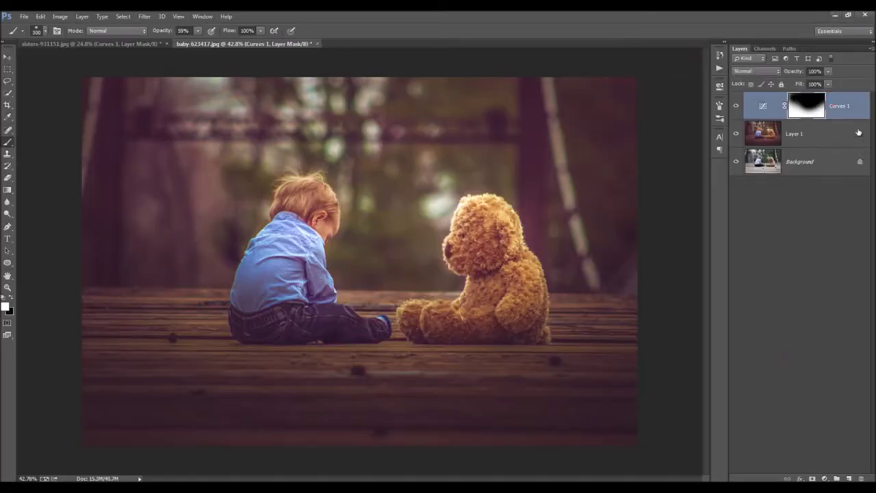
key("ctrl+alt+shift+e")
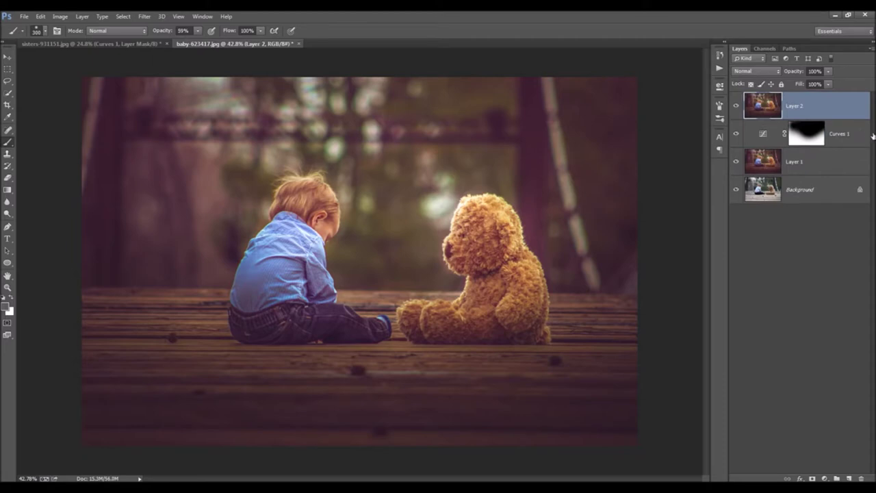
- Apply a Lens Blur filter to the merged copy, Layer 2
left_click(143, 17)
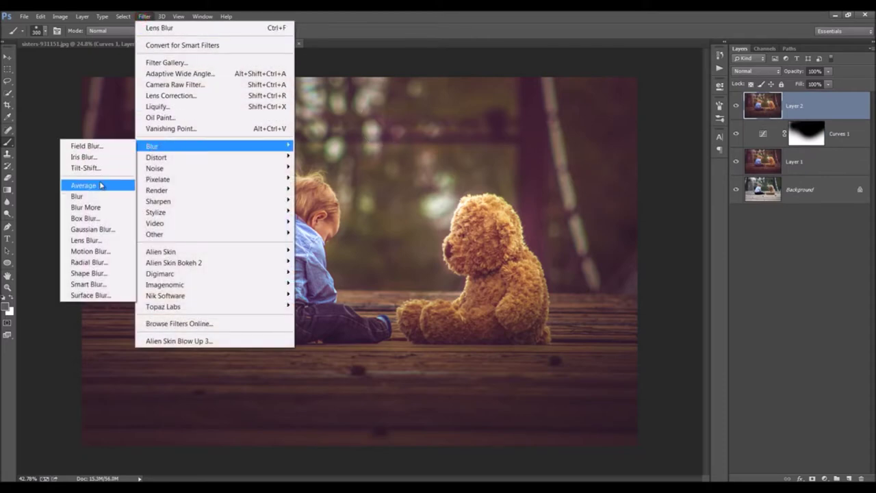
left_click(85, 241)
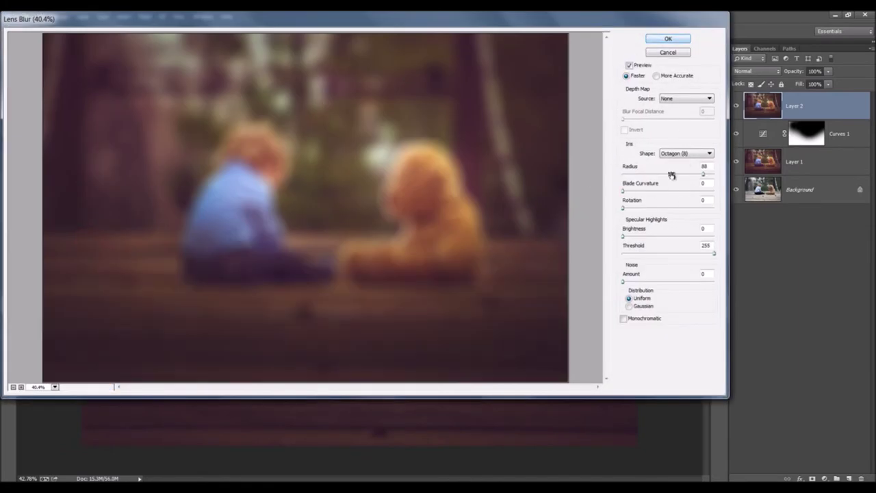
left_click(666, 40)
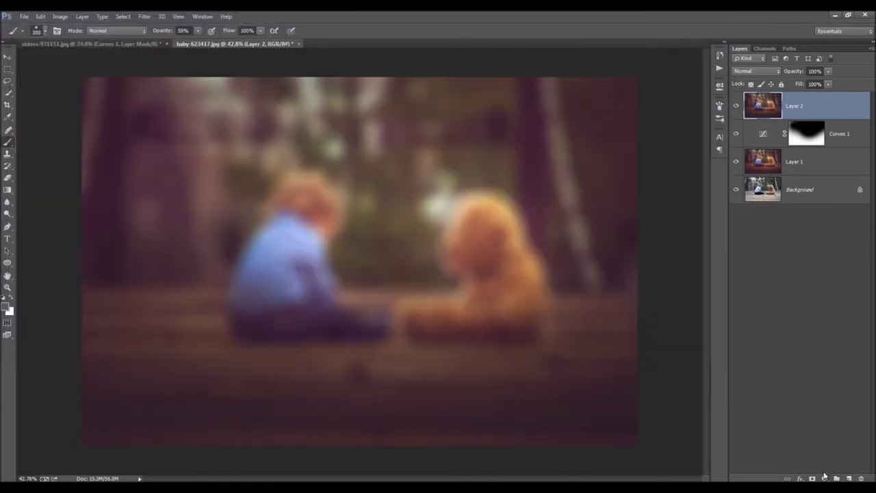
- Add a layer mask to Layer 2 and invert it to black, hiding the blur
left_click(813, 478)
key("ctrl+i")
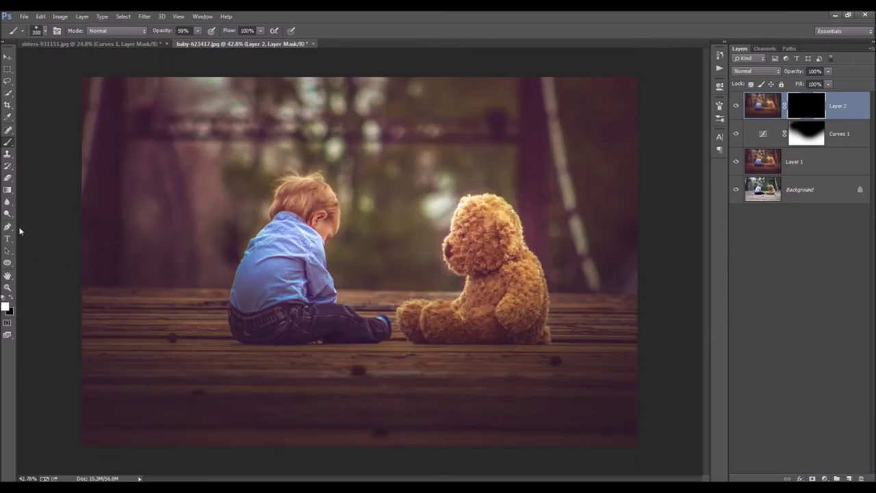
left_click(8, 142)
- Paint the mask at 100% to reveal blur across the top background and right pole
key("0")
mouse_move(598, 100)
left_mouse_down()
mouse_move(65, 103)
mouse_move(167, 102)
mouse_move(119, 108)
mouse_move(112, 170)
mouse_move(183, 181)
mouse_move(171, 239)
mouse_move(106, 248)
mouse_move(182, 206)
mouse_move(226, 134)
mouse_move(192, 219)
mouse_move(61, 163)
mouse_move(327, 89)
mouse_move(294, 120)
mouse_move(187, 157)
mouse_move(313, 98)
mouse_move(387, 165)
mouse_move(399, 209)
left_mouse_up()
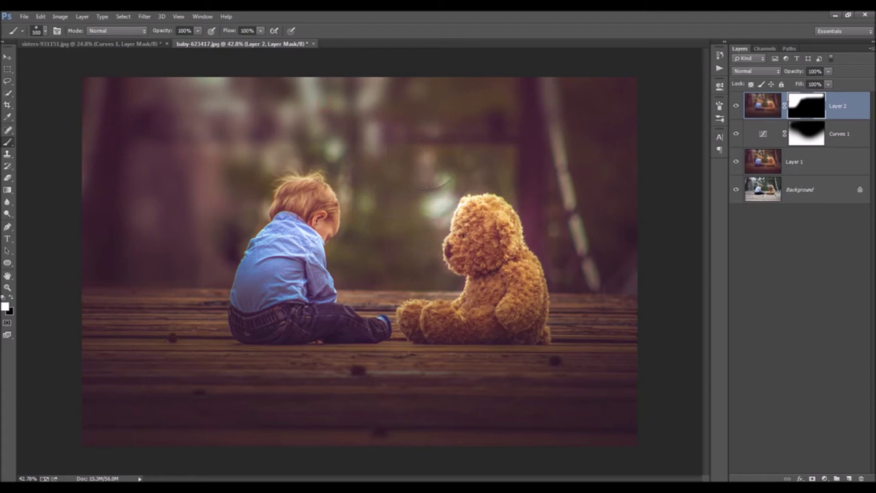
mouse_move(541, 130)
left_mouse_down()
mouse_move(582, 236)
mouse_move(609, 274)
mouse_move(637, 264)
left_mouse_up()
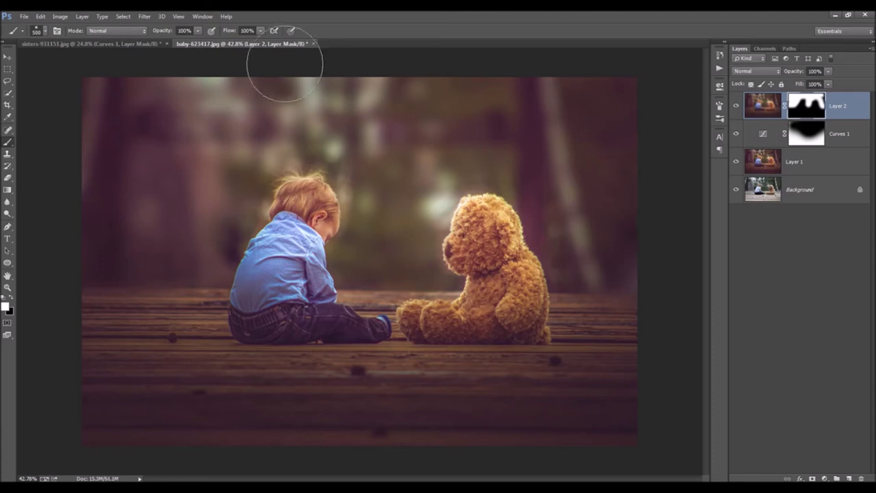
- Paint at 52% around the bear's face and the boy's head, then compare with the blur hidden
type("52")
key("Return")
key("bracketleft")
key("bracketleft")
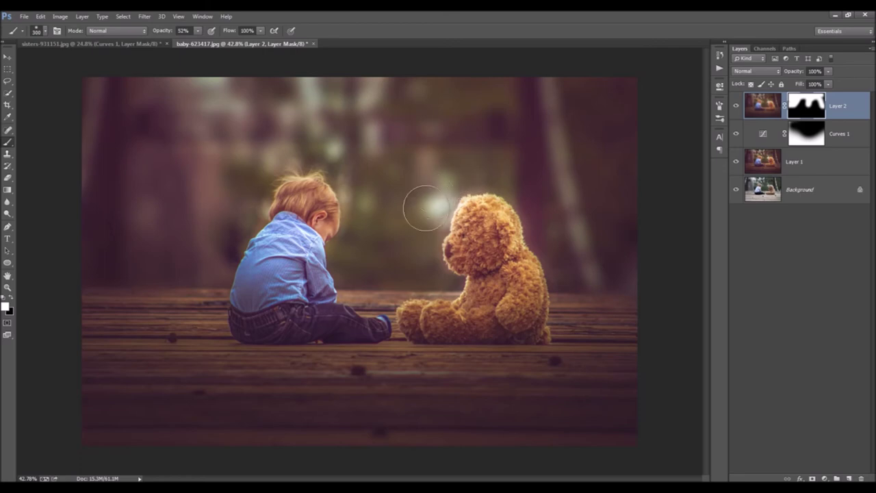
mouse_move(415, 257)
left_mouse_down()
mouse_move(434, 268)
mouse_move(350, 274)
left_mouse_up()
mouse_move(357, 211)
left_mouse_down()
mouse_move(259, 189)
mouse_move(228, 239)
left_mouse_up()
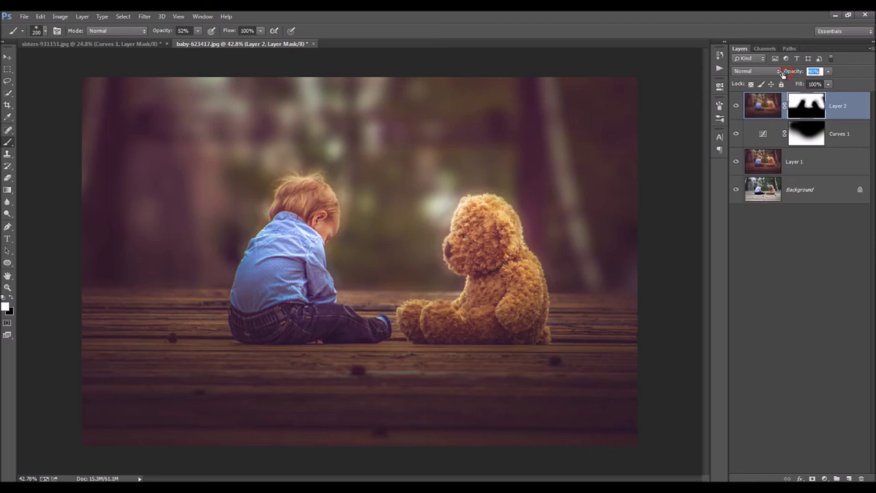
left_click(736, 106)
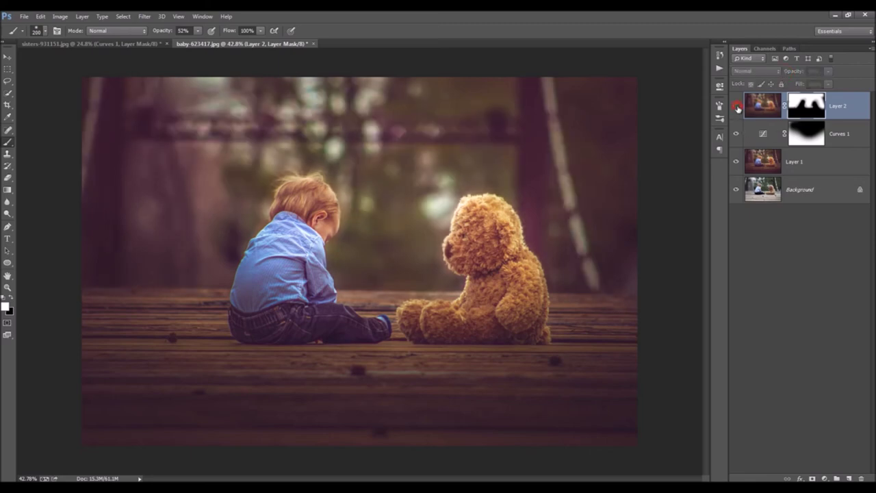